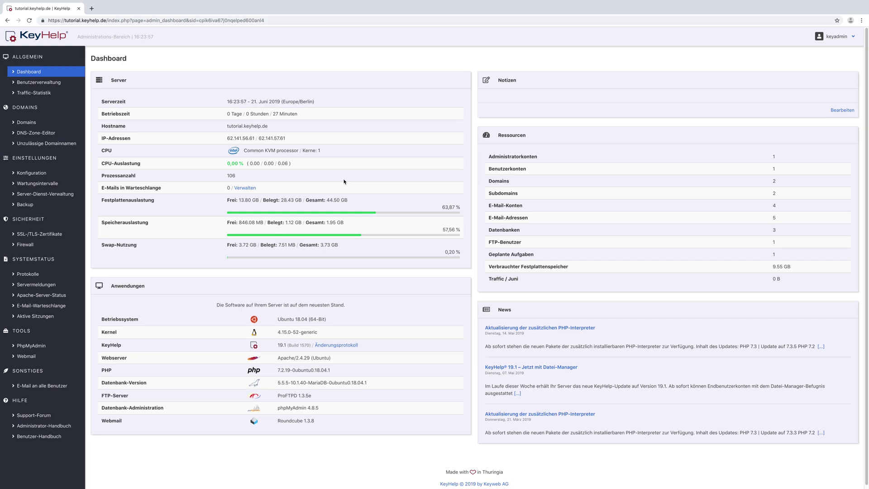
Step: Start adding a domain from the domain management page, with tutorial as its owner
{"action": "left_click", "coordinate": [73, 124]}
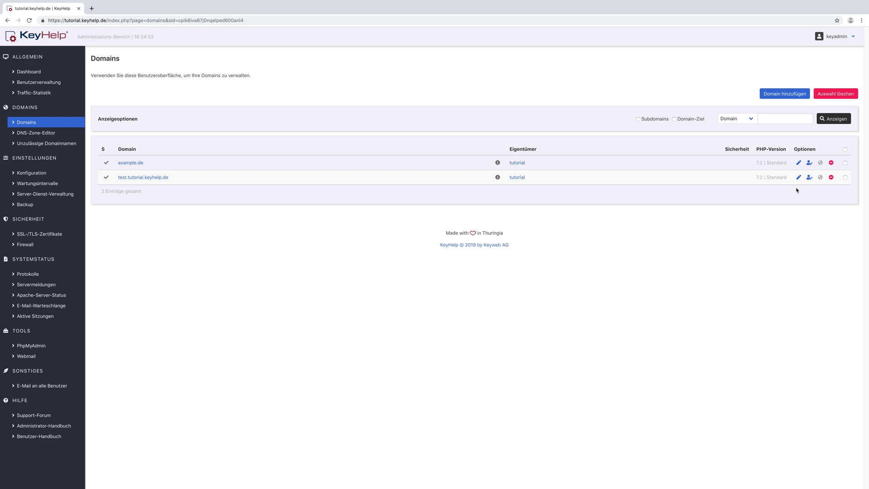
{"action": "left_click", "coordinate": [785, 97]}
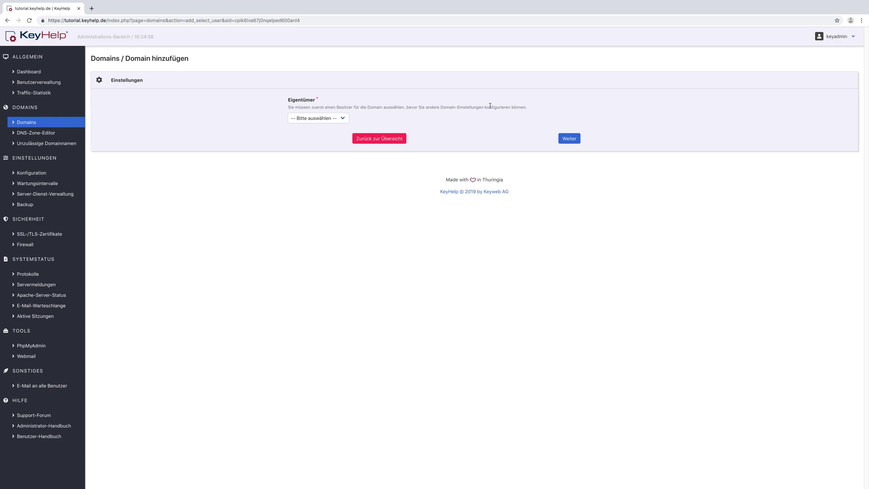
{"action": "left_click", "coordinate": [319, 119]}
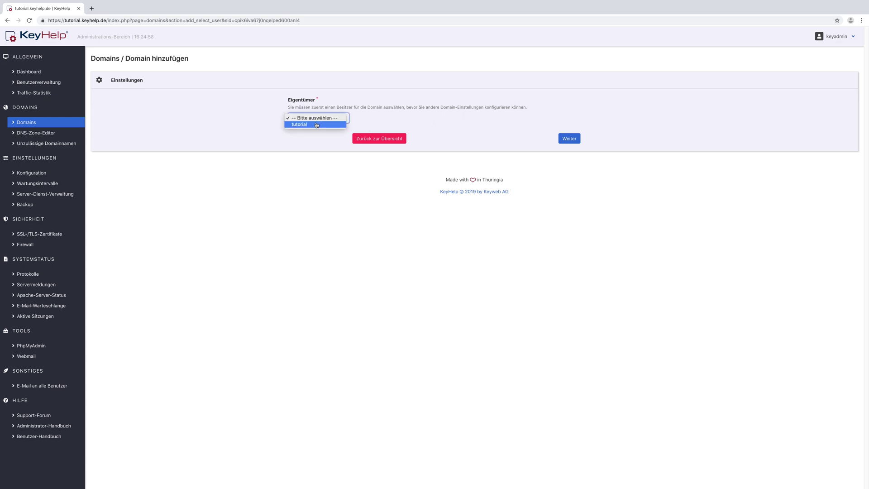
{"action": "left_click", "coordinate": [316, 124]}
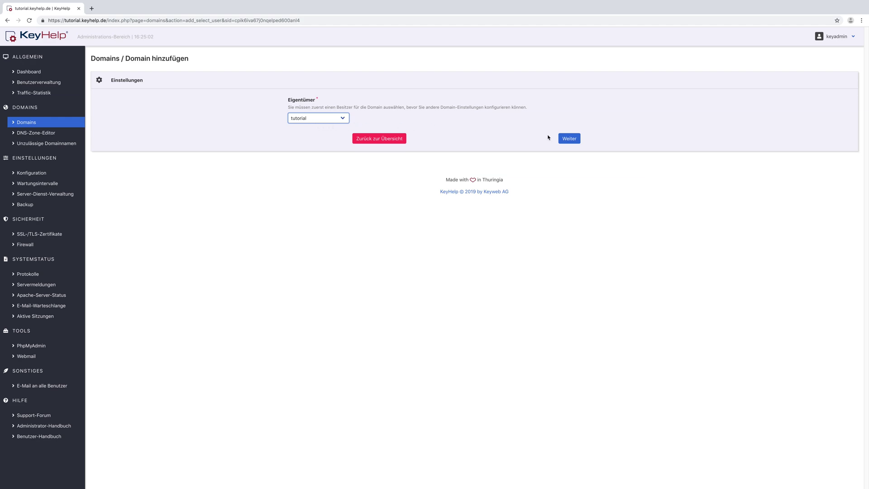
{"action": "left_click", "coordinate": [568, 142]}
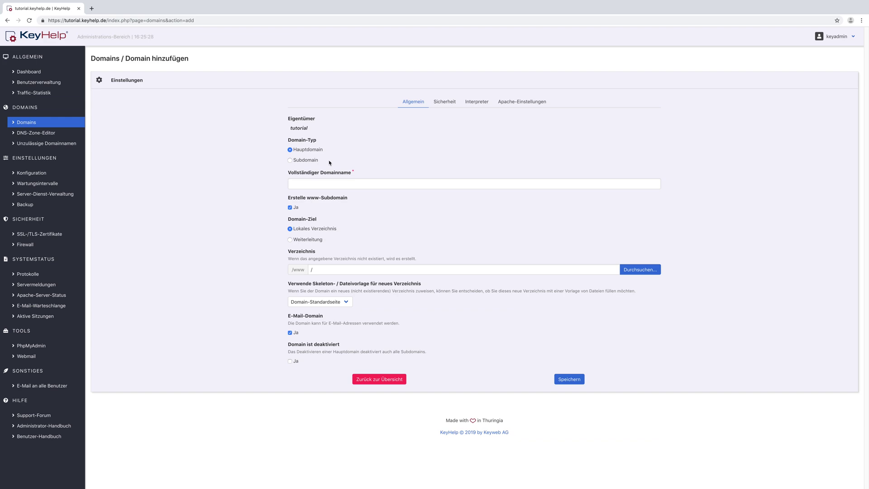
Step: Enter example.com as the full domain name and look at the directory browser for the target folder
{"action": "left_click", "coordinate": [329, 184]}
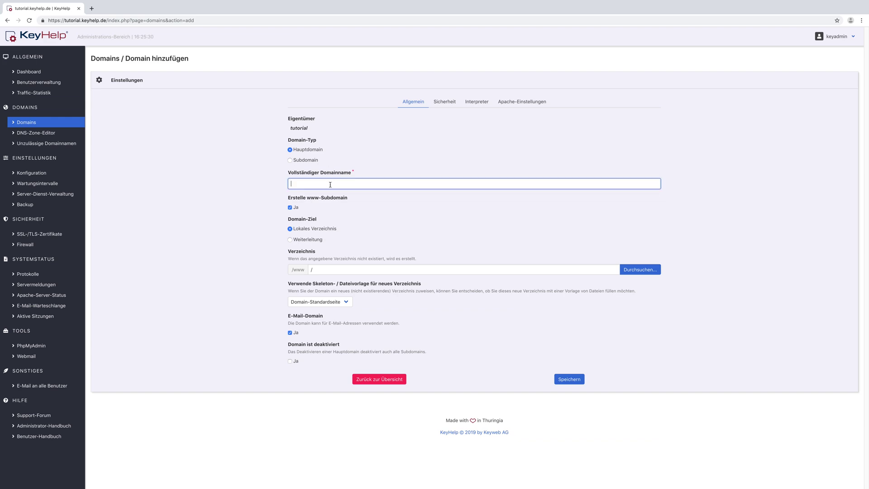
{"action": "type", "text": "example.com"}
{"action": "left_click", "coordinate": [646, 269]}
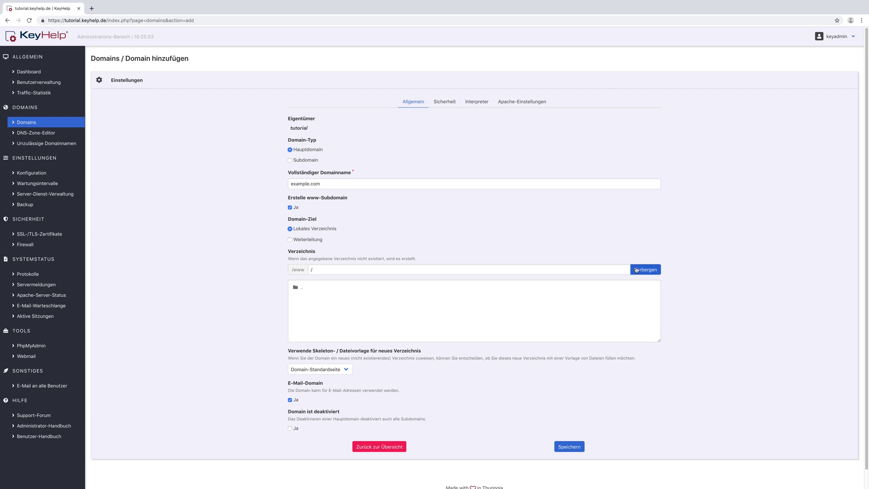
{"action": "left_click", "coordinate": [637, 270]}
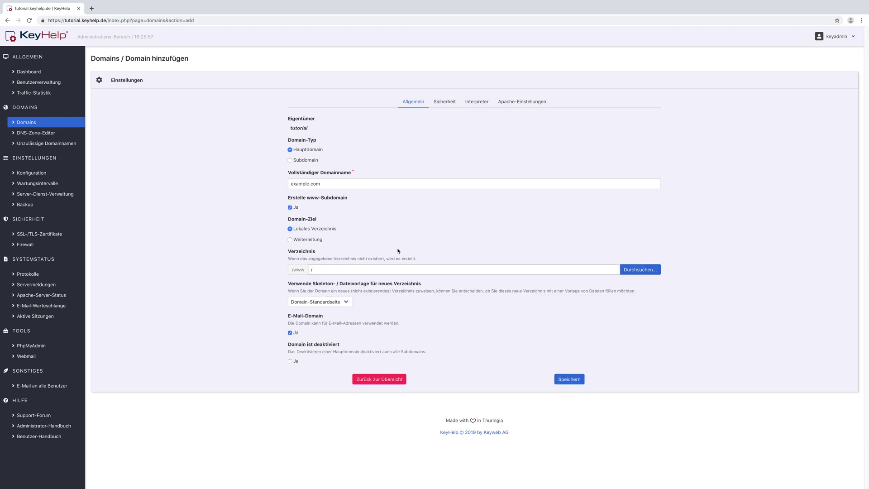
Step: Try forwarding as the domain target, view the protocol choices and switch the redirect type to code 301 and back to 302
{"action": "left_click", "coordinate": [300, 243]}
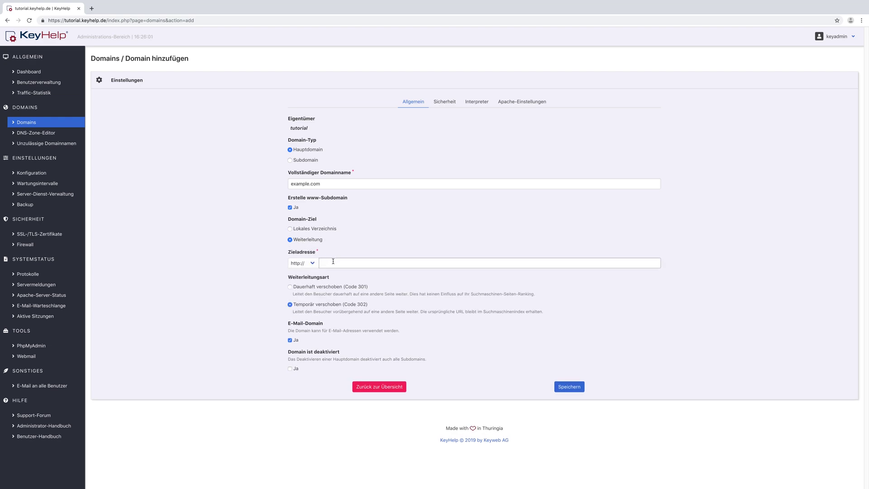
{"action": "left_click", "coordinate": [310, 263]}
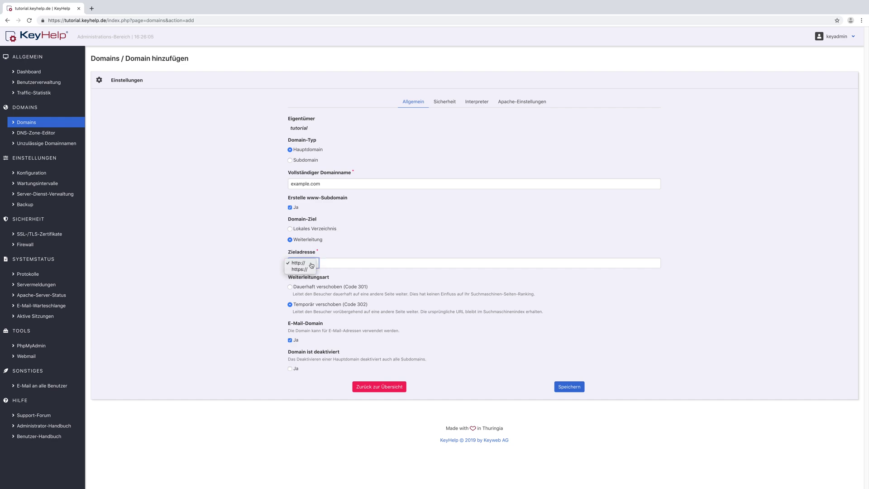
{"action": "left_click", "coordinate": [320, 265]}
{"action": "left_click", "coordinate": [321, 288]}
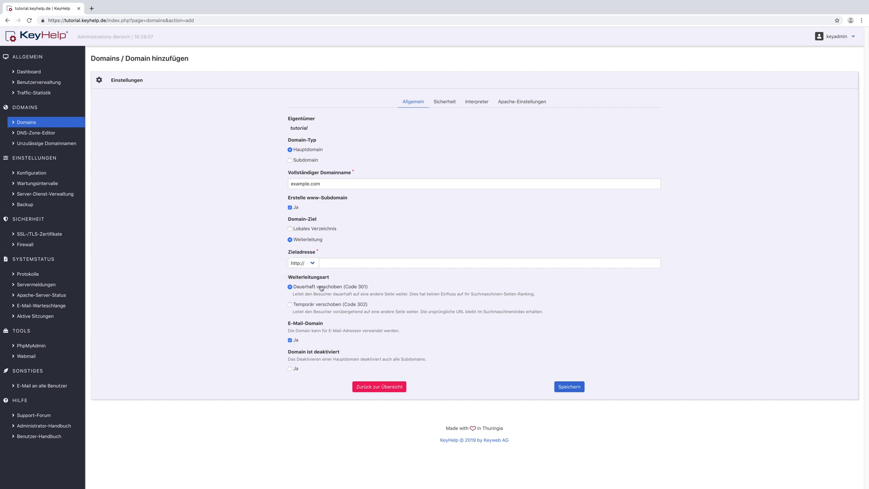
{"action": "left_click", "coordinate": [327, 306]}
Step: Toggle the e-mail domain and domain deactivation options back and forth, and return the domain target to the local directory
{"action": "left_click", "coordinate": [295, 343]}
{"action": "left_click", "coordinate": [295, 343]}
{"action": "left_click", "coordinate": [302, 229]}
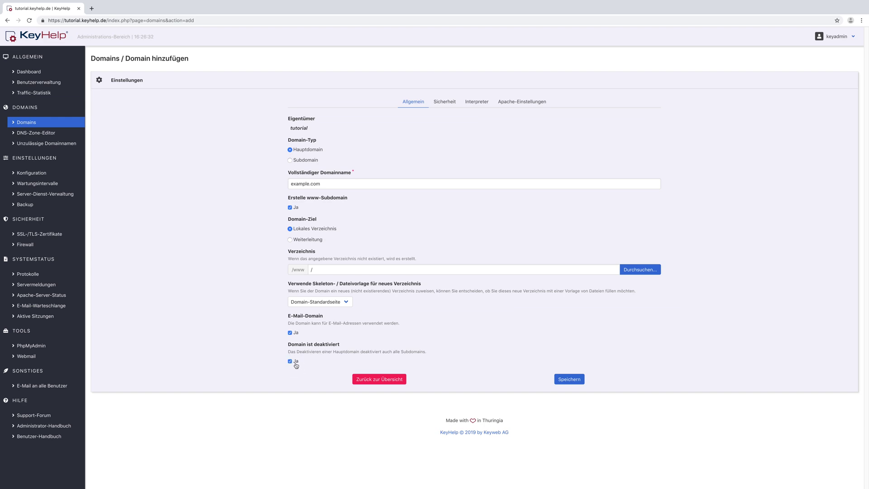
{"action": "left_click", "coordinate": [296, 365]}
Step: Try the Let's Encrypt certificate in the domain's security settings, switch to choosing a certificate and view the available ones
{"action": "left_click", "coordinate": [452, 104]}
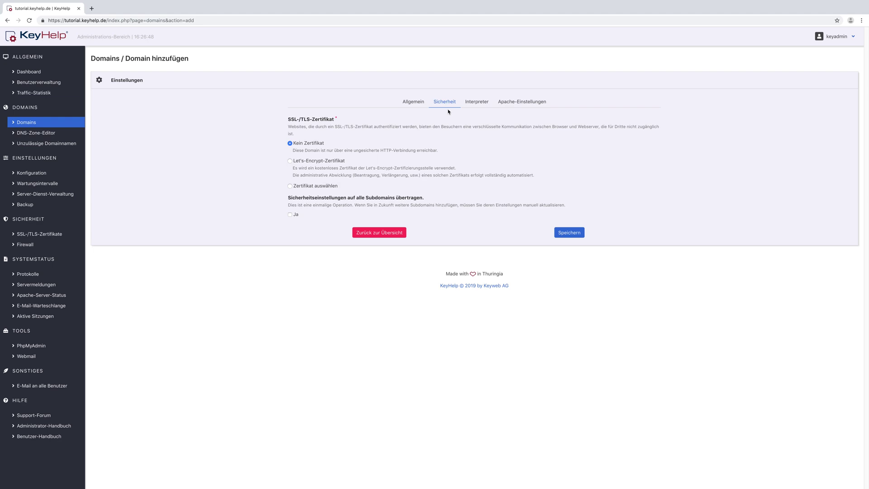
{"action": "left_click", "coordinate": [331, 163]}
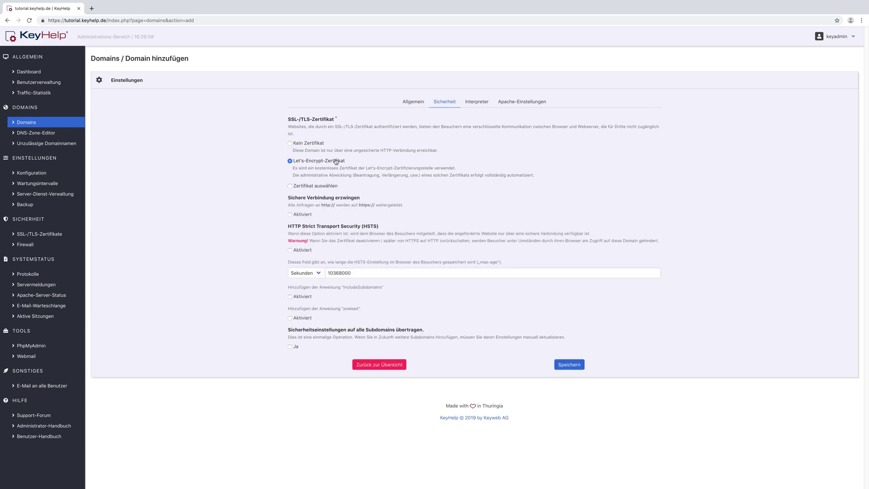
{"action": "left_click", "coordinate": [330, 187]}
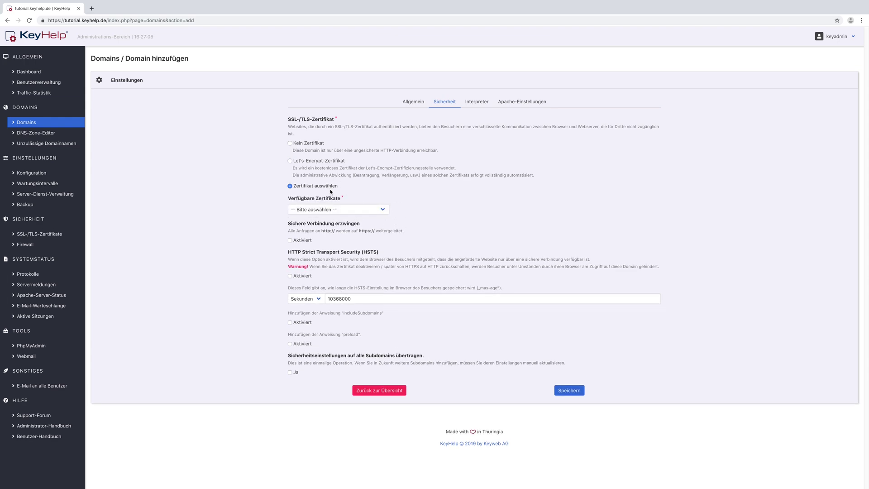
{"action": "left_click", "coordinate": [333, 210]}
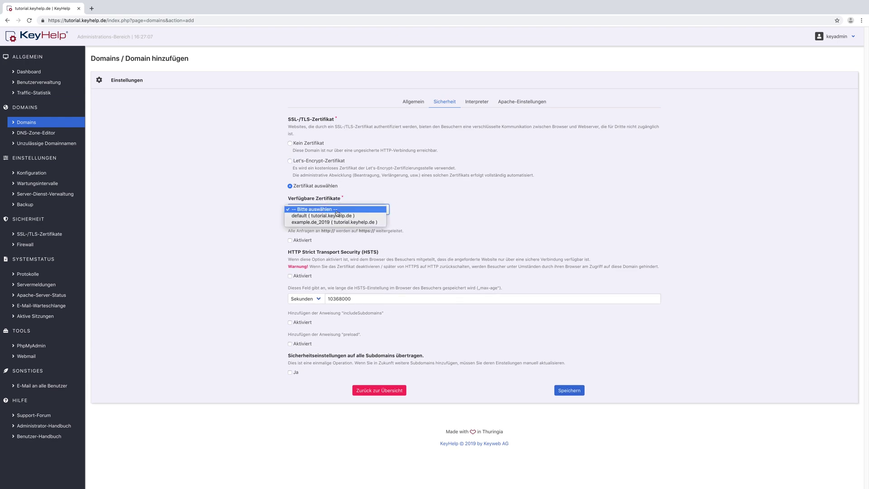
{"action": "left_click", "coordinate": [419, 214]}
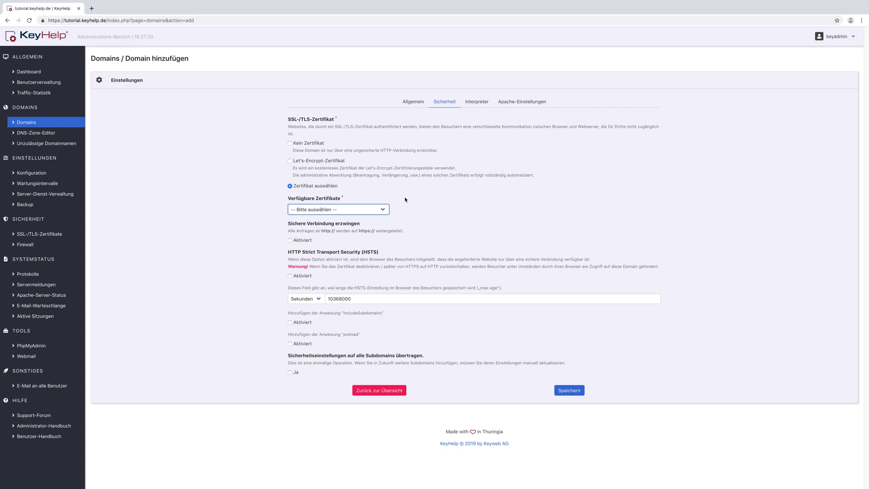
Step: Toggle the forced secure connection, HSTS and transfer-to-all-subdomains security options on and off again
{"action": "left_click", "coordinate": [302, 240]}
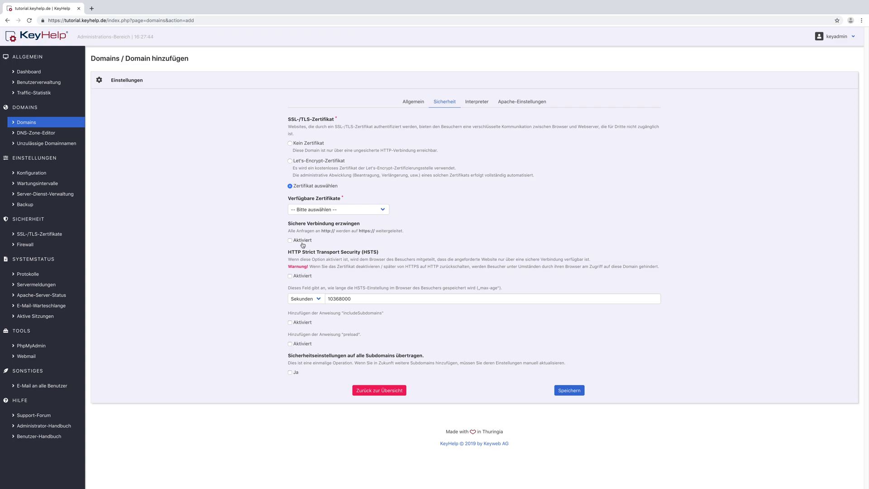
{"action": "left_click", "coordinate": [305, 277]}
{"action": "left_click", "coordinate": [305, 277]}
{"action": "left_click", "coordinate": [296, 375]}
{"action": "left_click", "coordinate": [296, 376]}
Step: View the PHP interpreter versions available for the domain and toggle their transfer to all subdomains on and off
{"action": "left_click", "coordinate": [477, 103]}
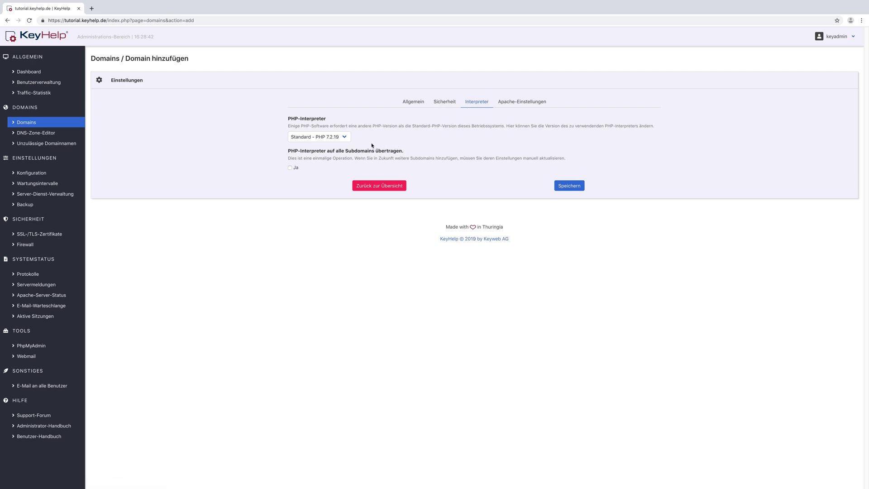
{"action": "left_click", "coordinate": [347, 140]}
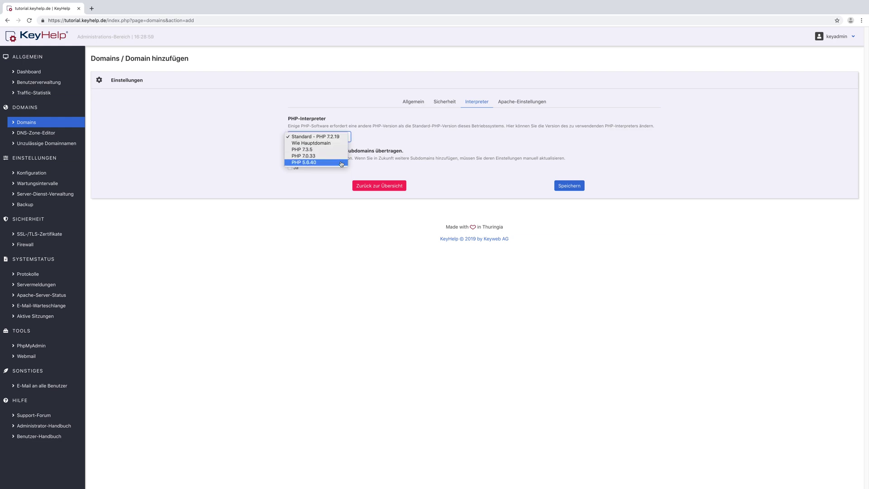
{"action": "left_click", "coordinate": [401, 141]}
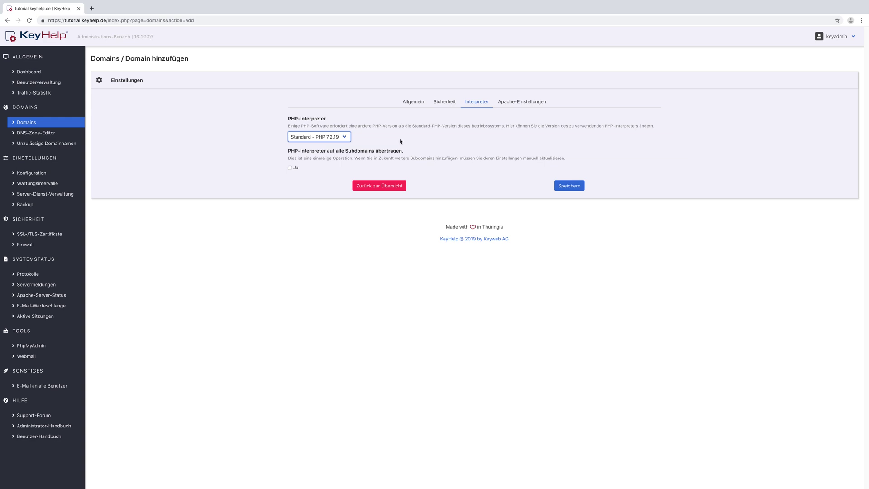
{"action": "left_click", "coordinate": [294, 170]}
{"action": "left_click", "coordinate": [295, 170]}
Step: Look at the additional Apache directives and return to the domain overview without saving the new domain
{"action": "left_click", "coordinate": [539, 106]}
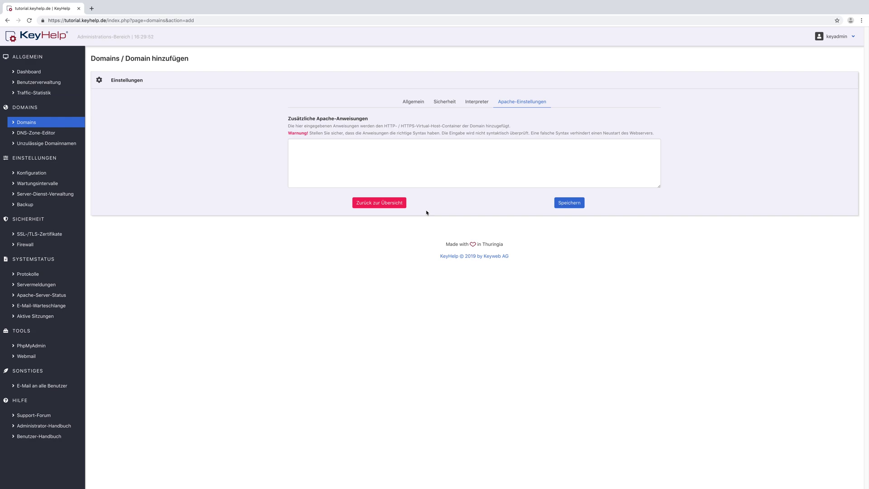
{"action": "left_click", "coordinate": [398, 205]}
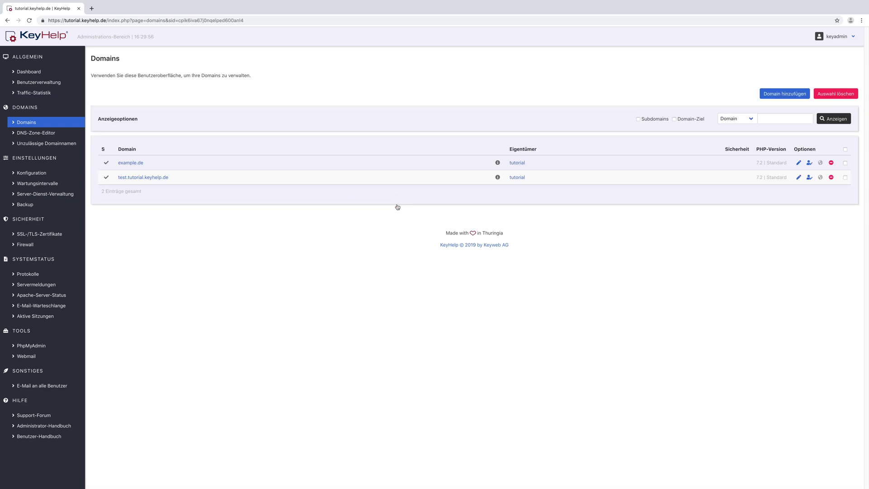
Step: Show subdomains and domain targets in the domain list, after viewing the search field choices
{"action": "left_click", "coordinate": [659, 121]}
{"action": "left_click", "coordinate": [746, 121]}
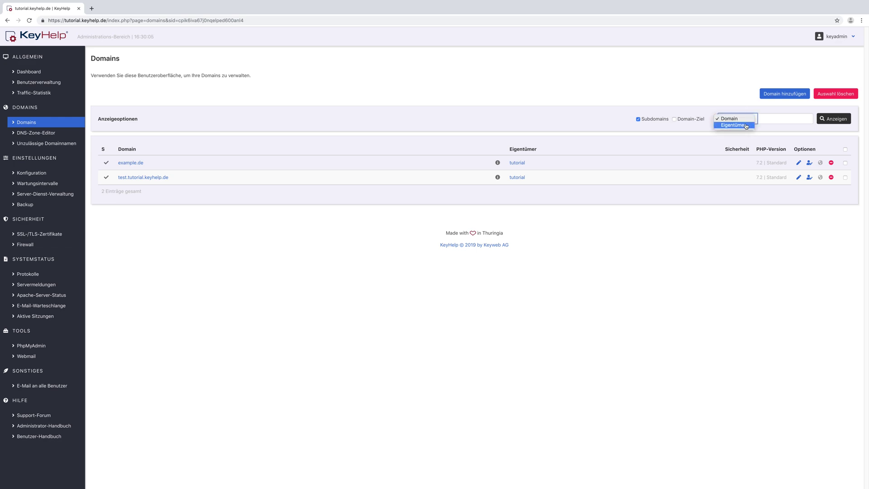
{"action": "left_click", "coordinate": [734, 101]}
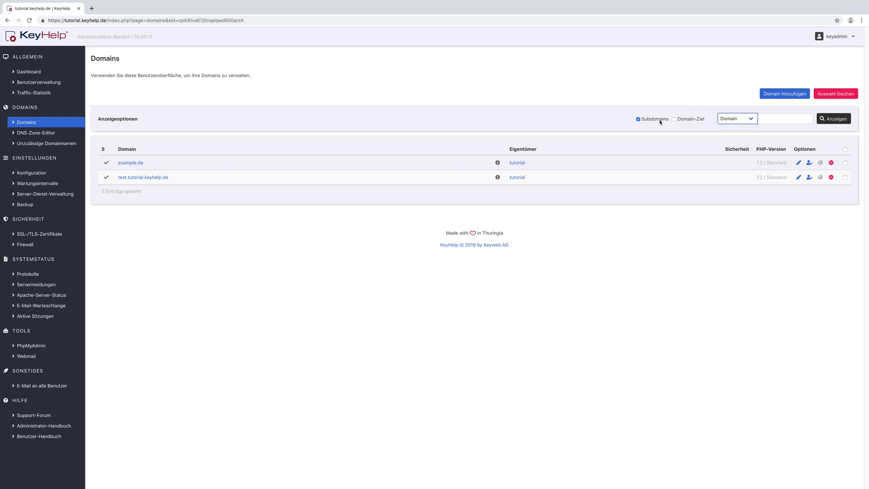
{"action": "left_click", "coordinate": [677, 121]}
{"action": "left_click", "coordinate": [836, 121]}
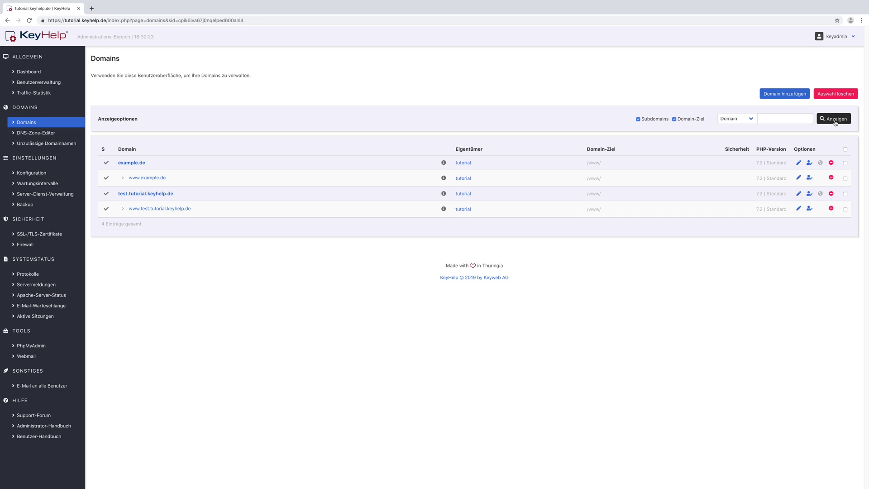
Step: Examine the list of prohibited domain names and the options for managing it
{"action": "left_click", "coordinate": [61, 145]}
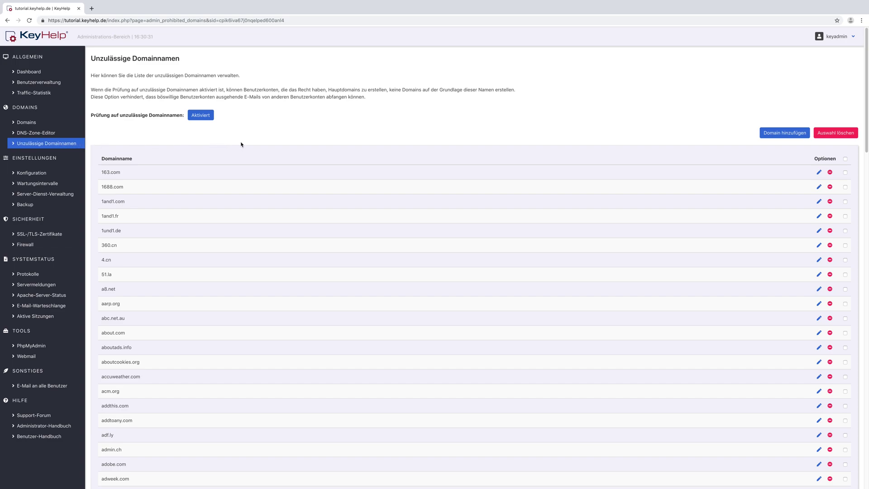
{"action": "scroll", "coordinate": [241, 144], "scroll_direction": "down", "scroll_amount": 4}
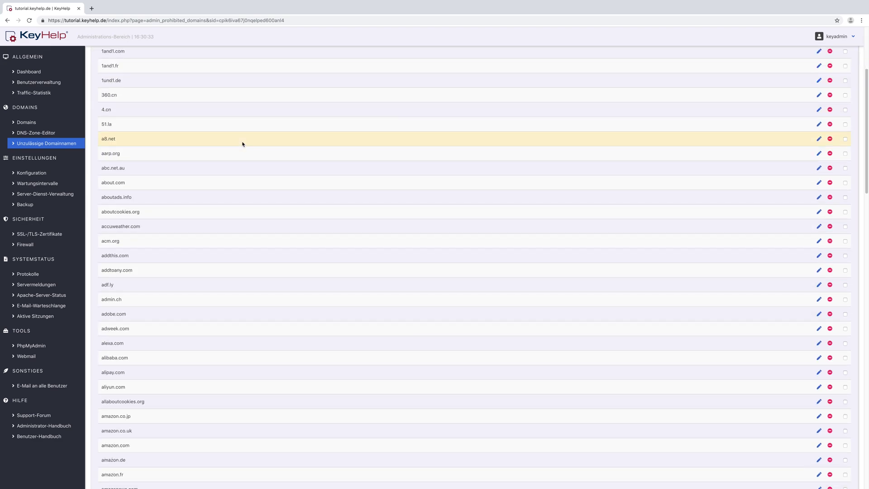
{"action": "scroll", "coordinate": [242, 144], "scroll_direction": "down", "scroll_amount": 3}
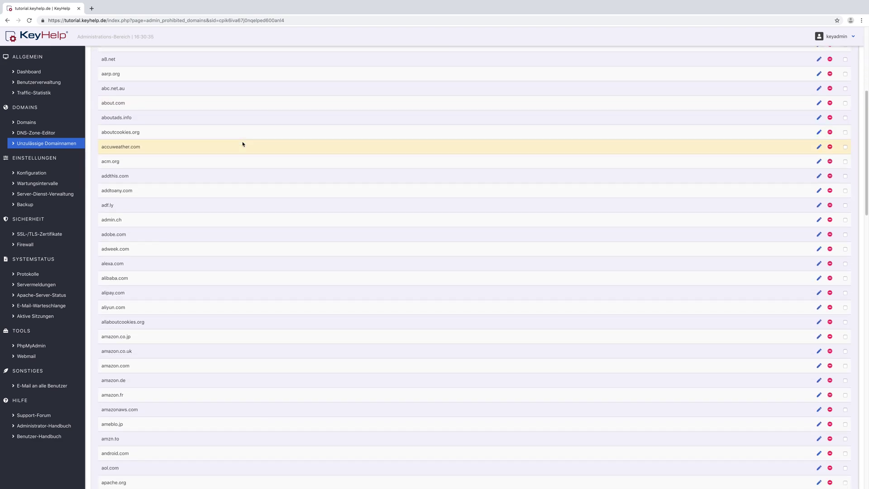
{"action": "scroll", "coordinate": [242, 144], "scroll_direction": "down", "scroll_amount": 13}
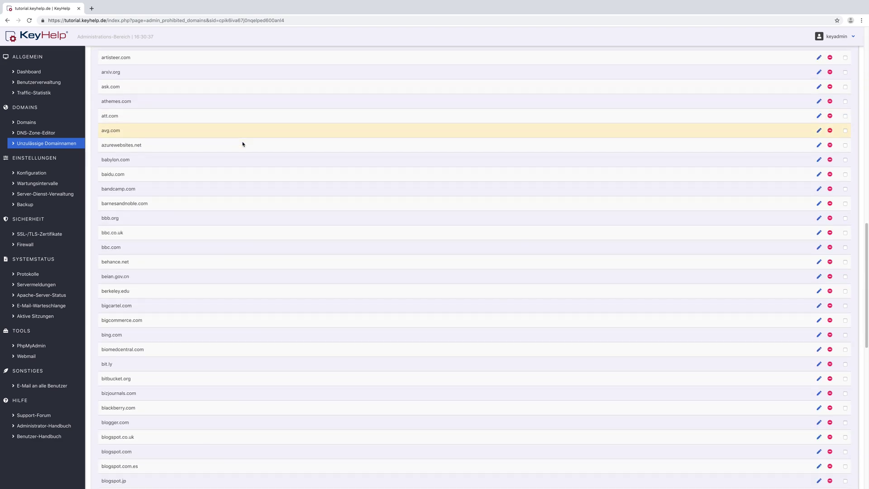
{"action": "scroll", "coordinate": [243, 144], "scroll_direction": "down", "scroll_amount": 7}
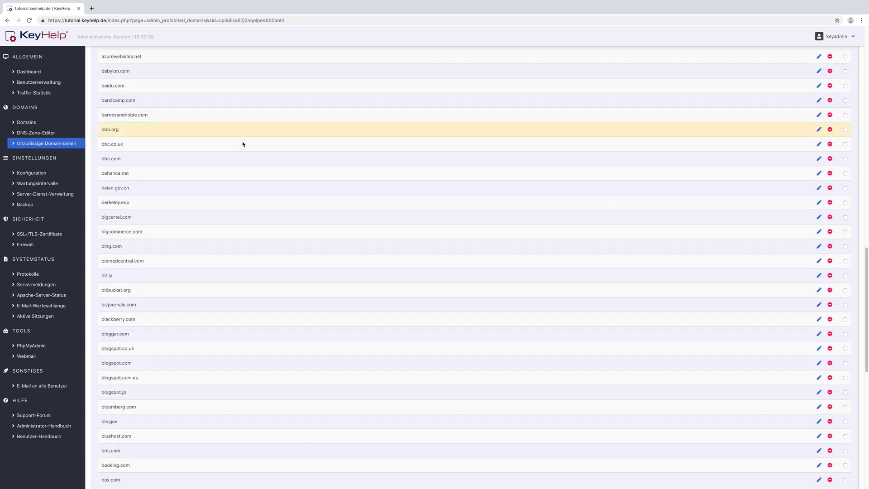
{"action": "scroll", "coordinate": [243, 144], "scroll_direction": "down", "scroll_amount": 6}
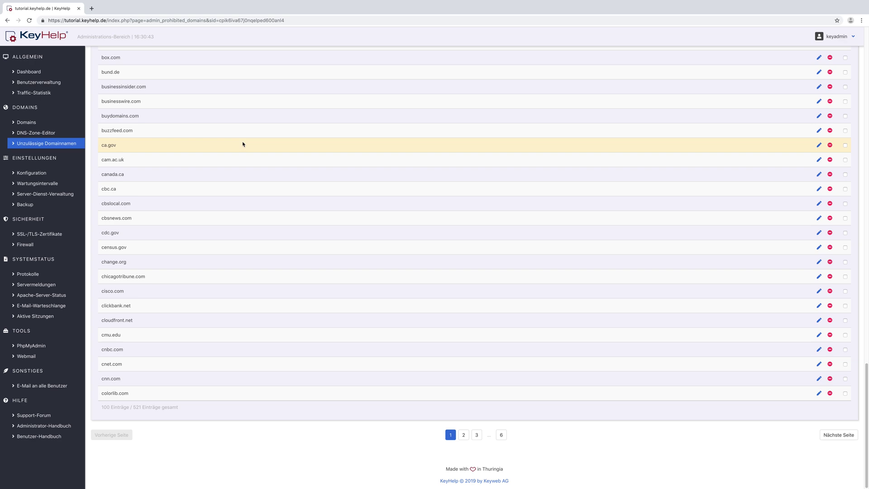
{"action": "scroll", "coordinate": [242, 144], "scroll_direction": "up", "scroll_amount": 20}
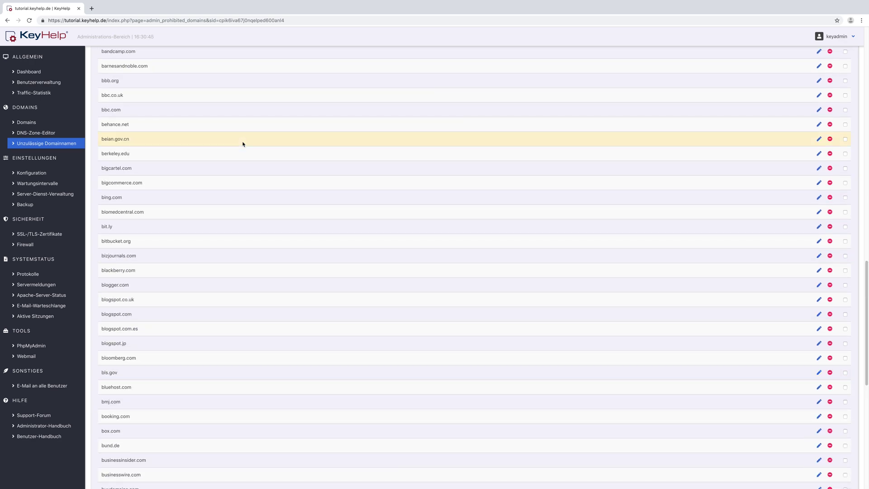
{"action": "scroll", "coordinate": [243, 144], "scroll_direction": "up", "scroll_amount": 7}
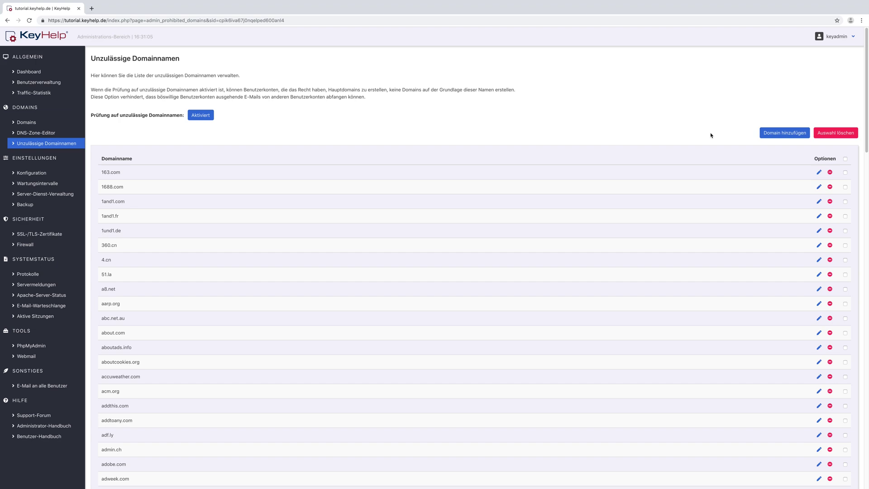
Step: Open the traffic statistics and view the time periods that can be chosen
{"action": "left_click", "coordinate": [67, 94]}
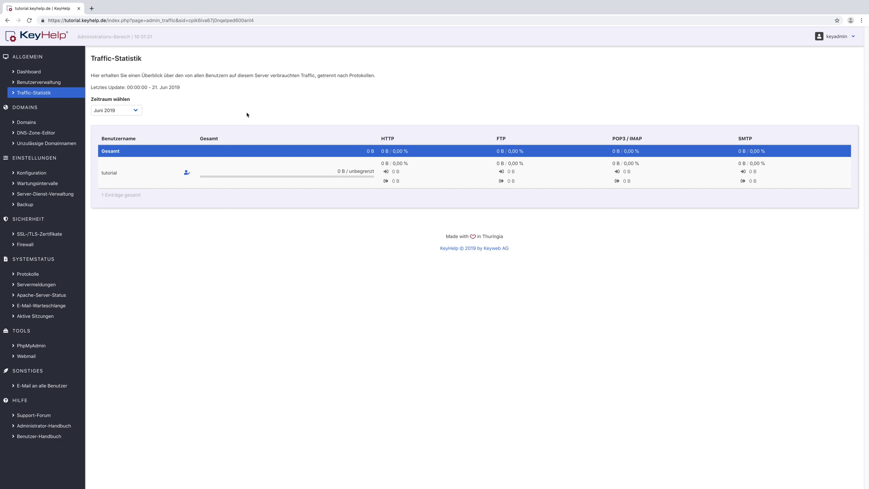
{"action": "left_click", "coordinate": [128, 112]}
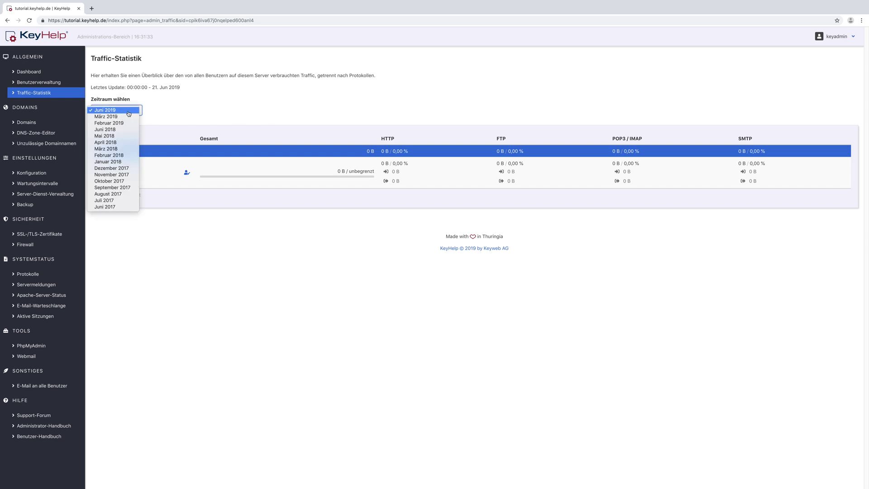
{"action": "left_click", "coordinate": [156, 112]}
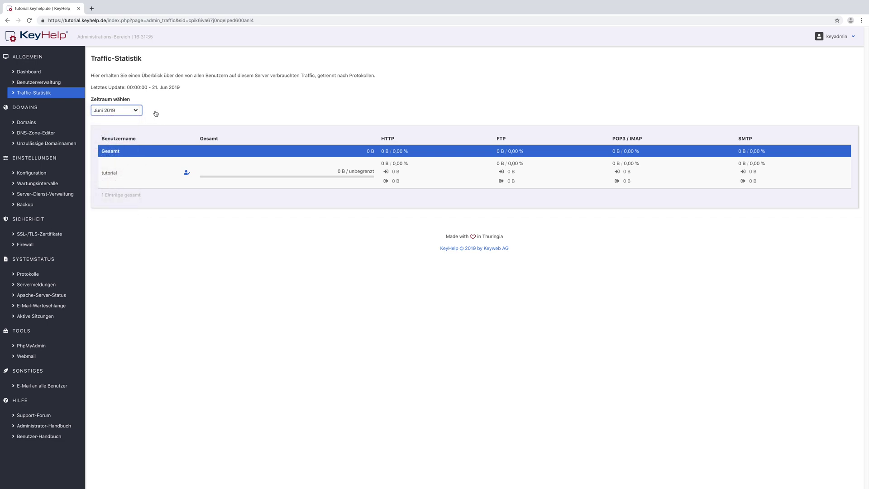